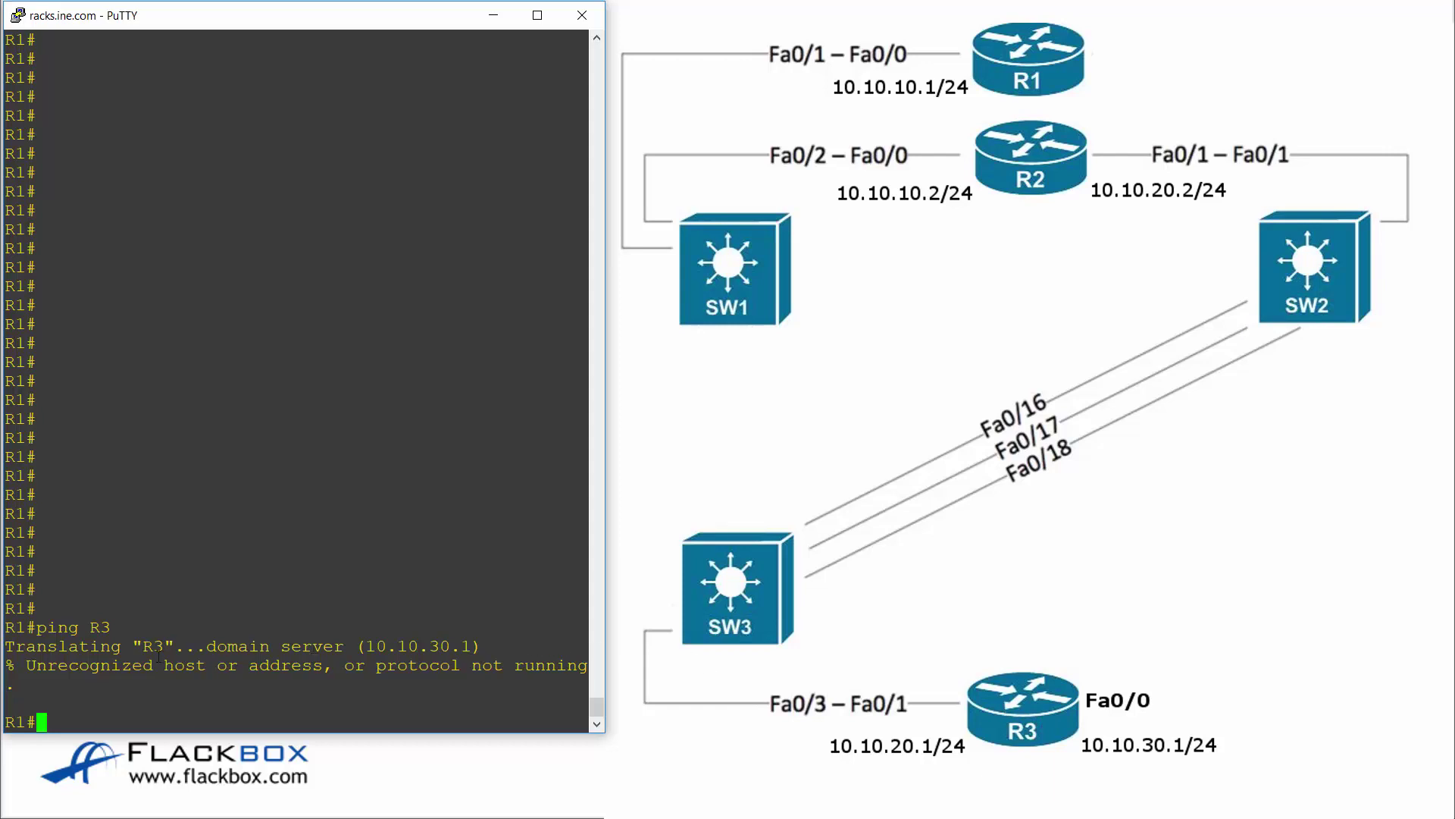
Step: Ping 10.10.30.1 from R1, which fails with U.U.U and 0/5 success
text(ping 10.10.30.1)
key(Return)
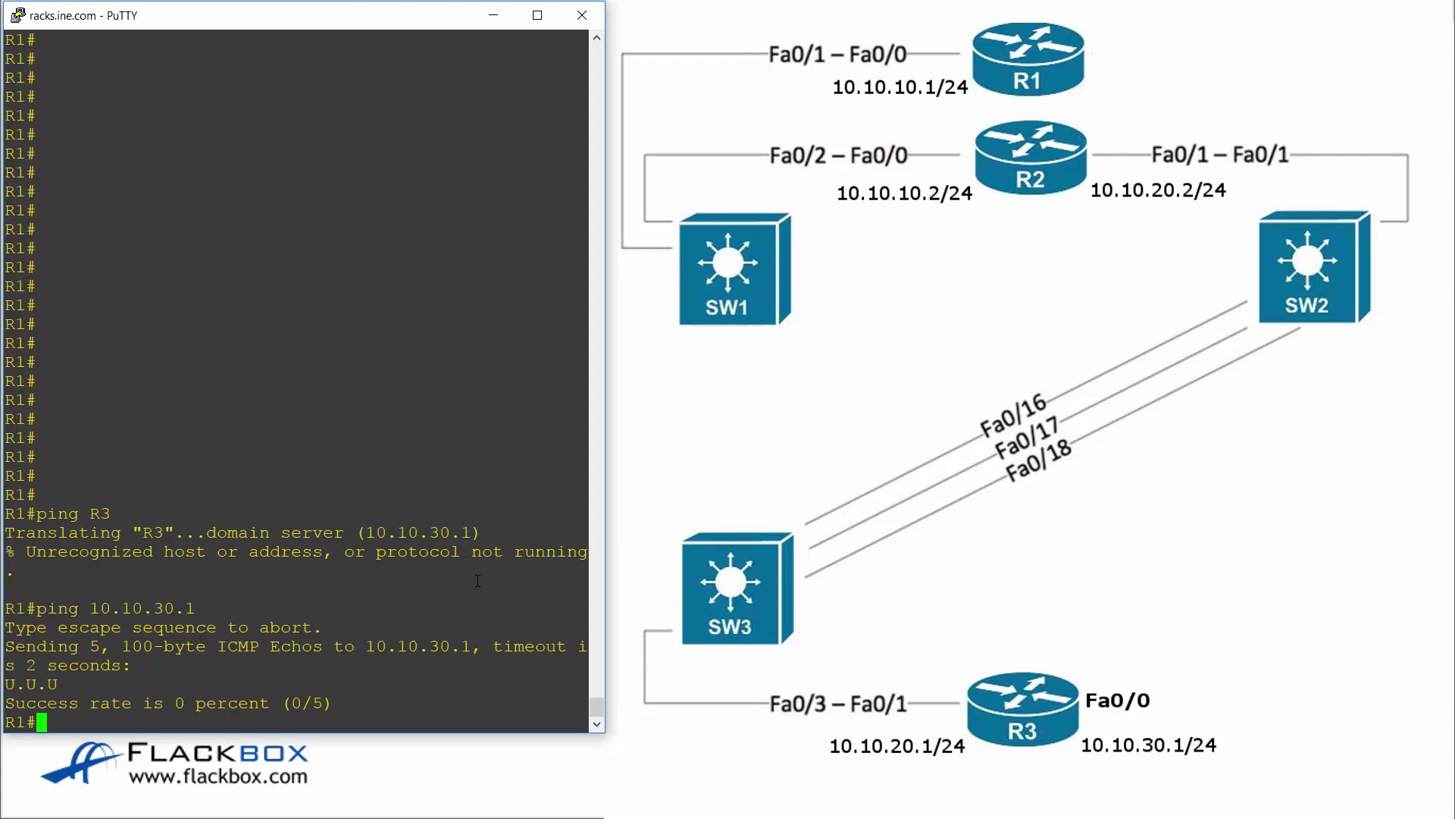
Step: Enter 'traceroute 10.10.30.1' on R1's command line, completing 'trac' with Tab
text(trac)
key(Tab)
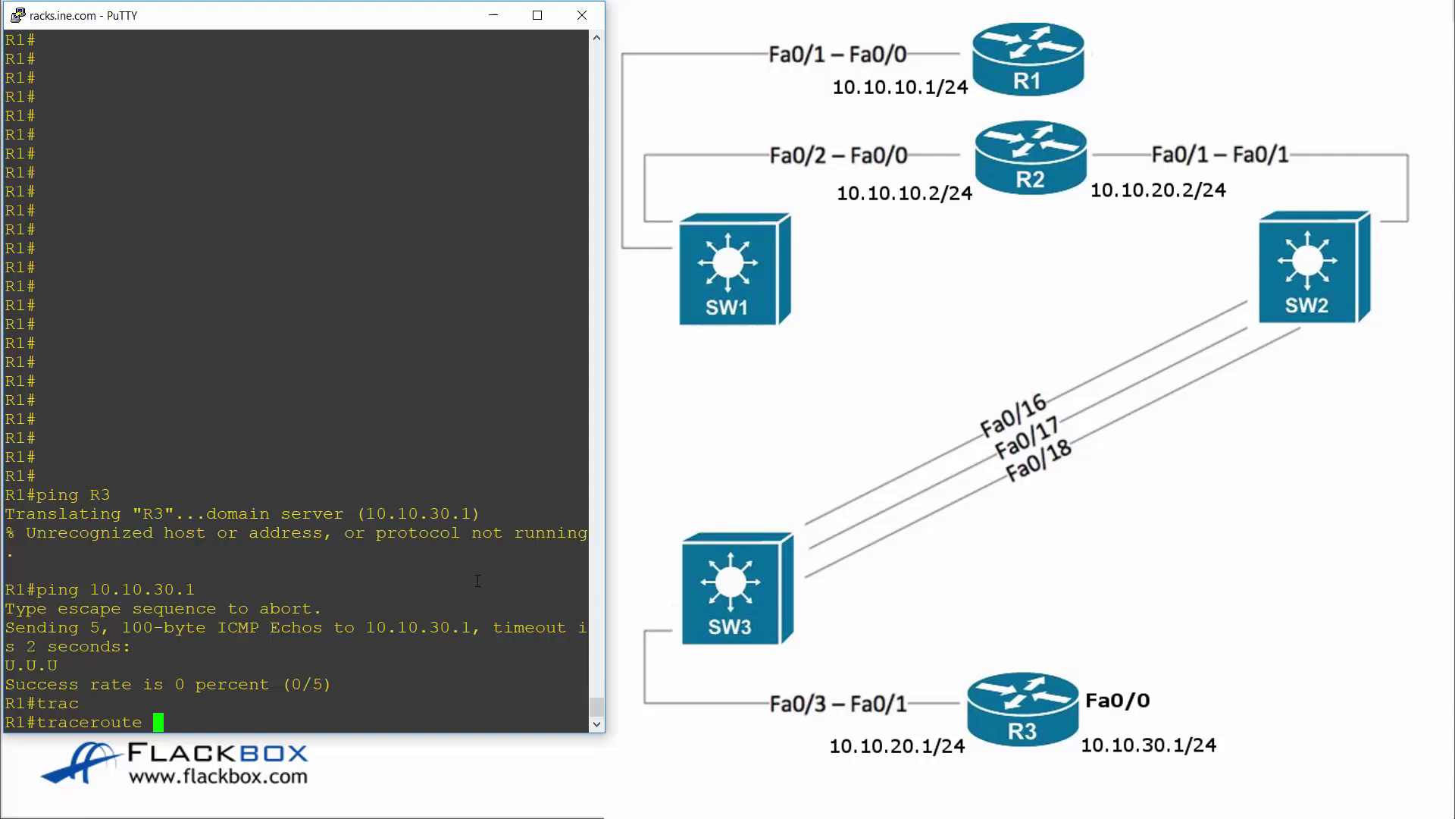
text(10.10.30.1)
Step: Run the traceroute to 10.10.30.1: hop 1 reaches 10.10.10.2, hop 2 shows !H
key(Return)
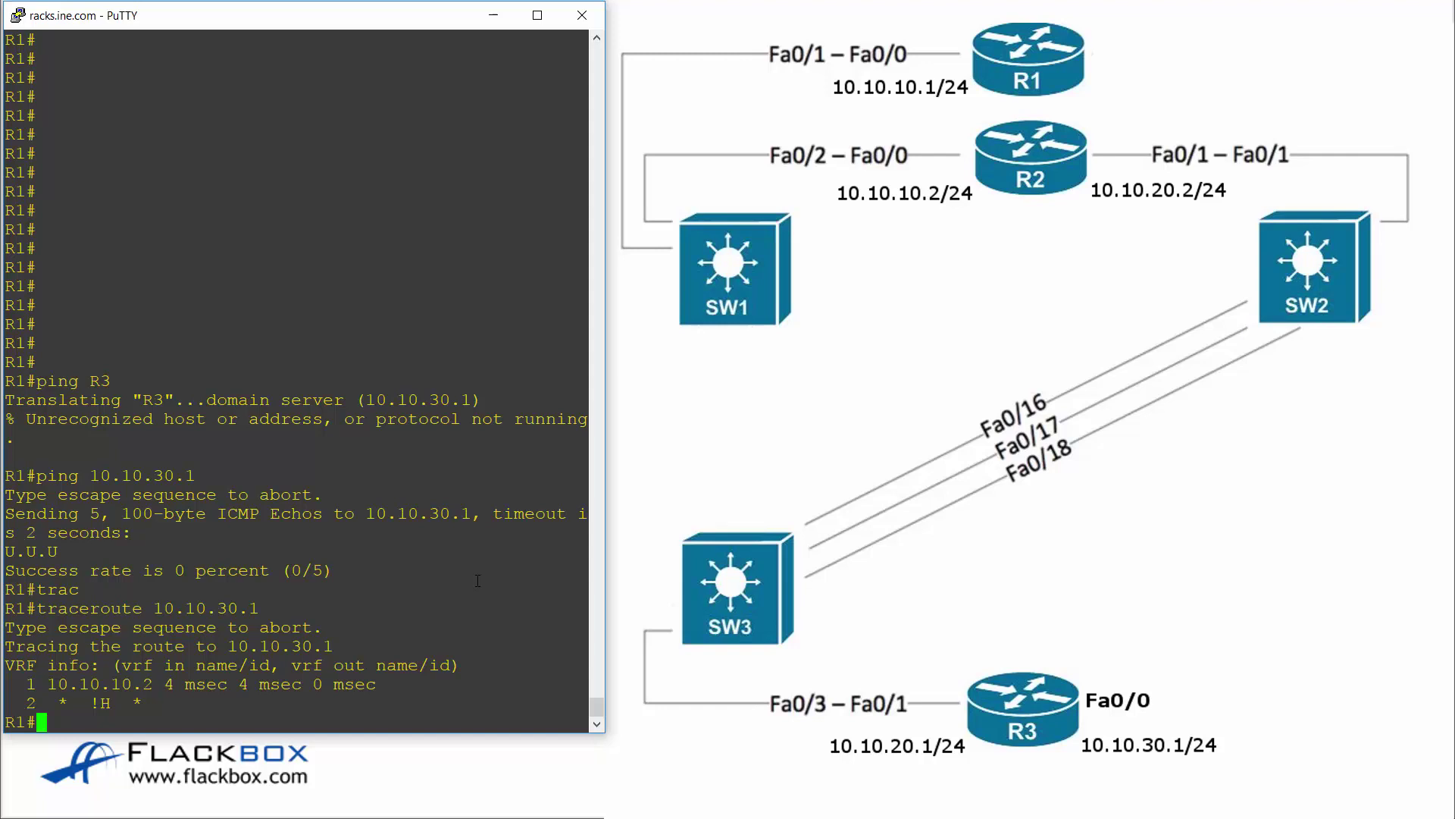
Step: Switch from R1 to R2 (rack menu option 5) and ping 10.10.30.1, failing 0/5
key(Return)
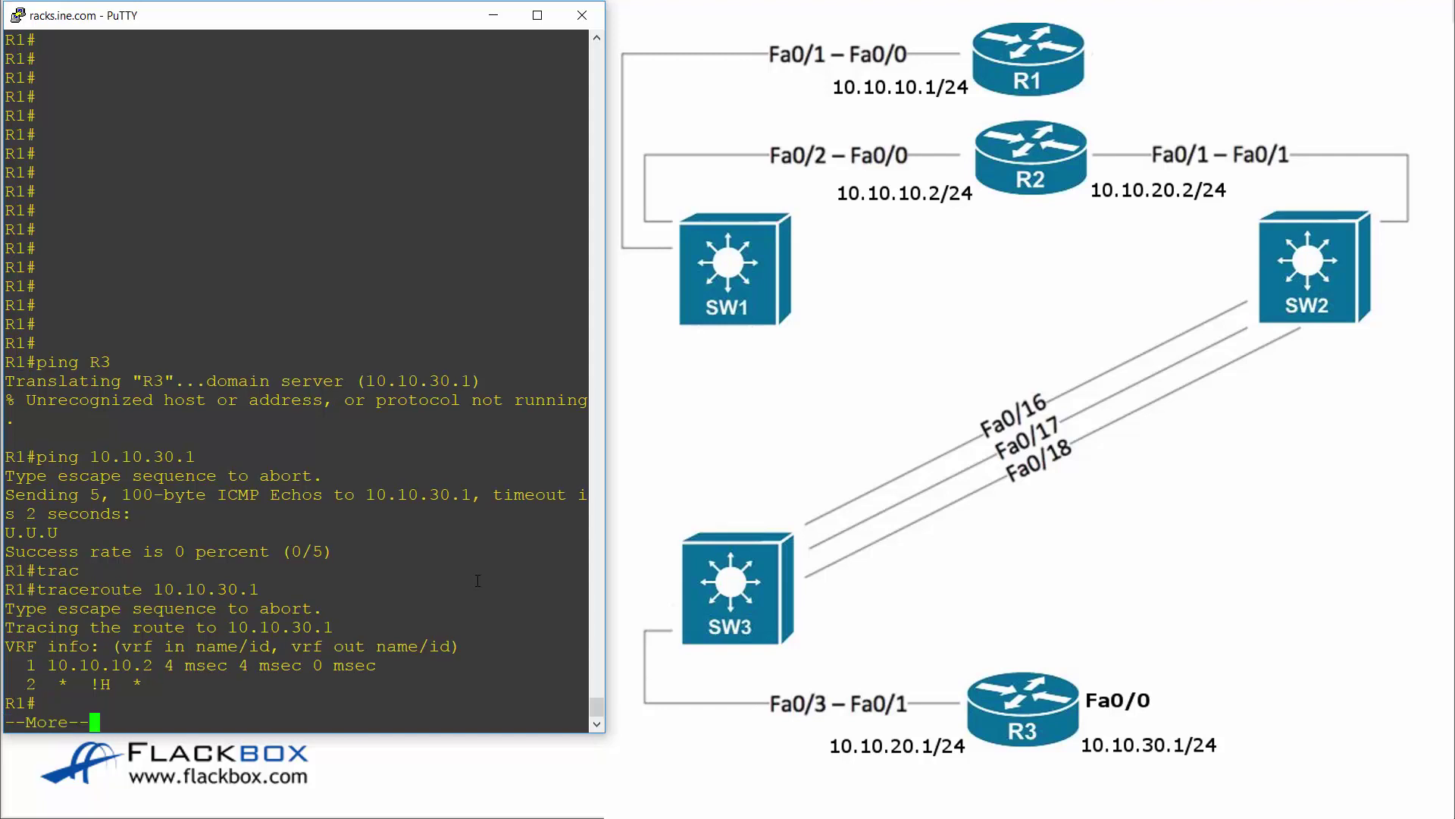
key(ctrl+shift+6)
key(x)
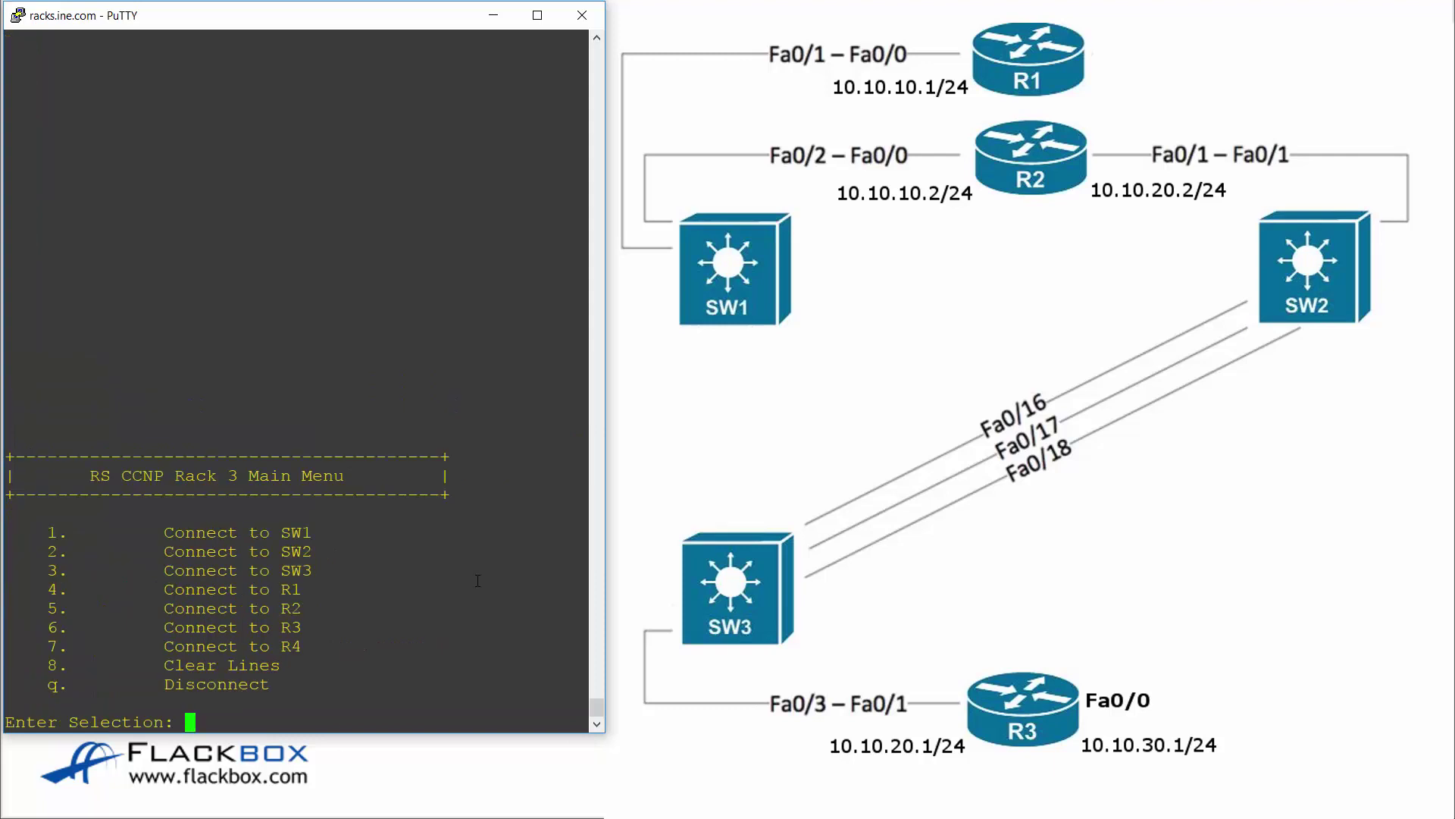
text(5)
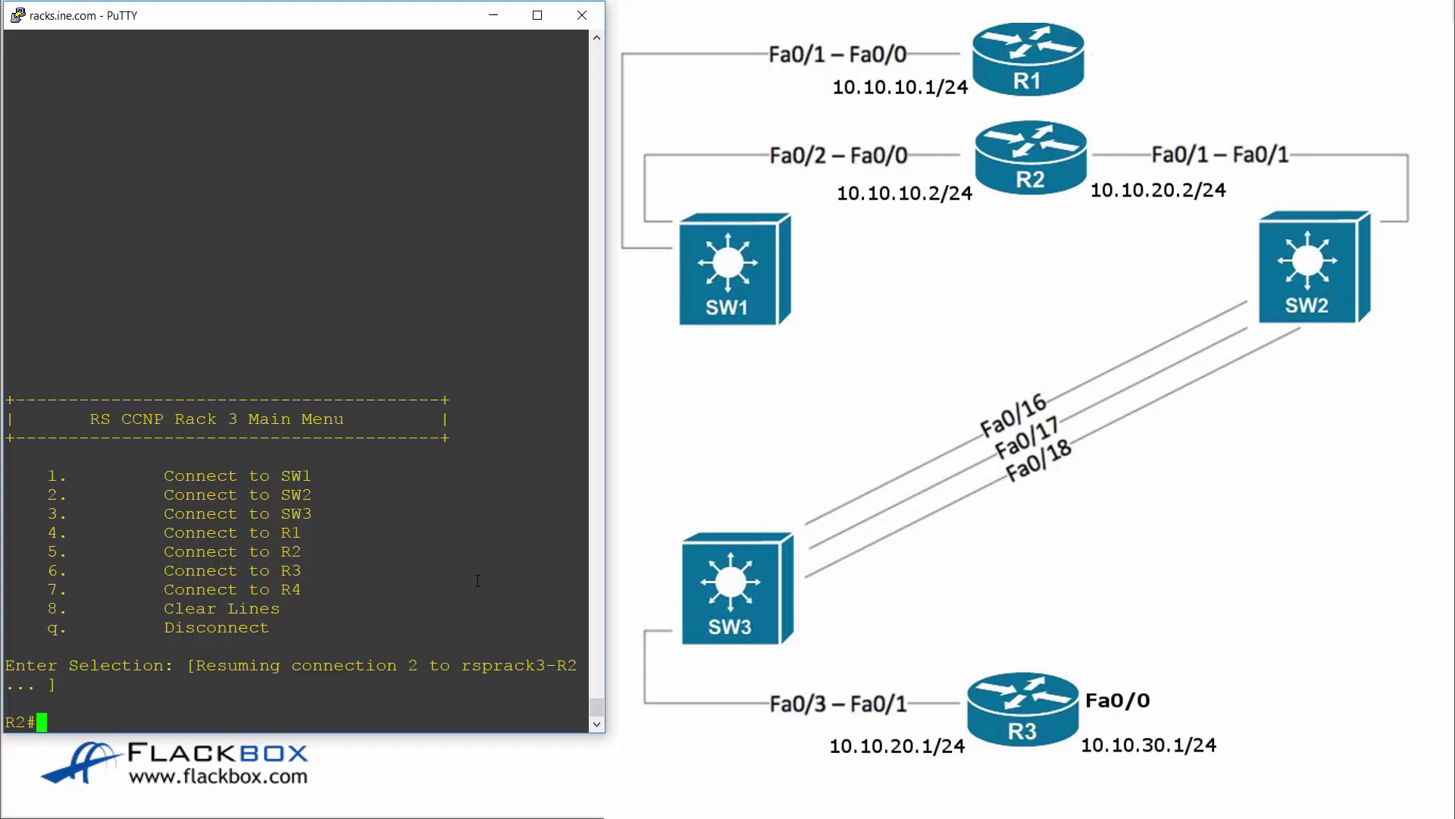
text(ping 10.10.30.1)
key(Return)
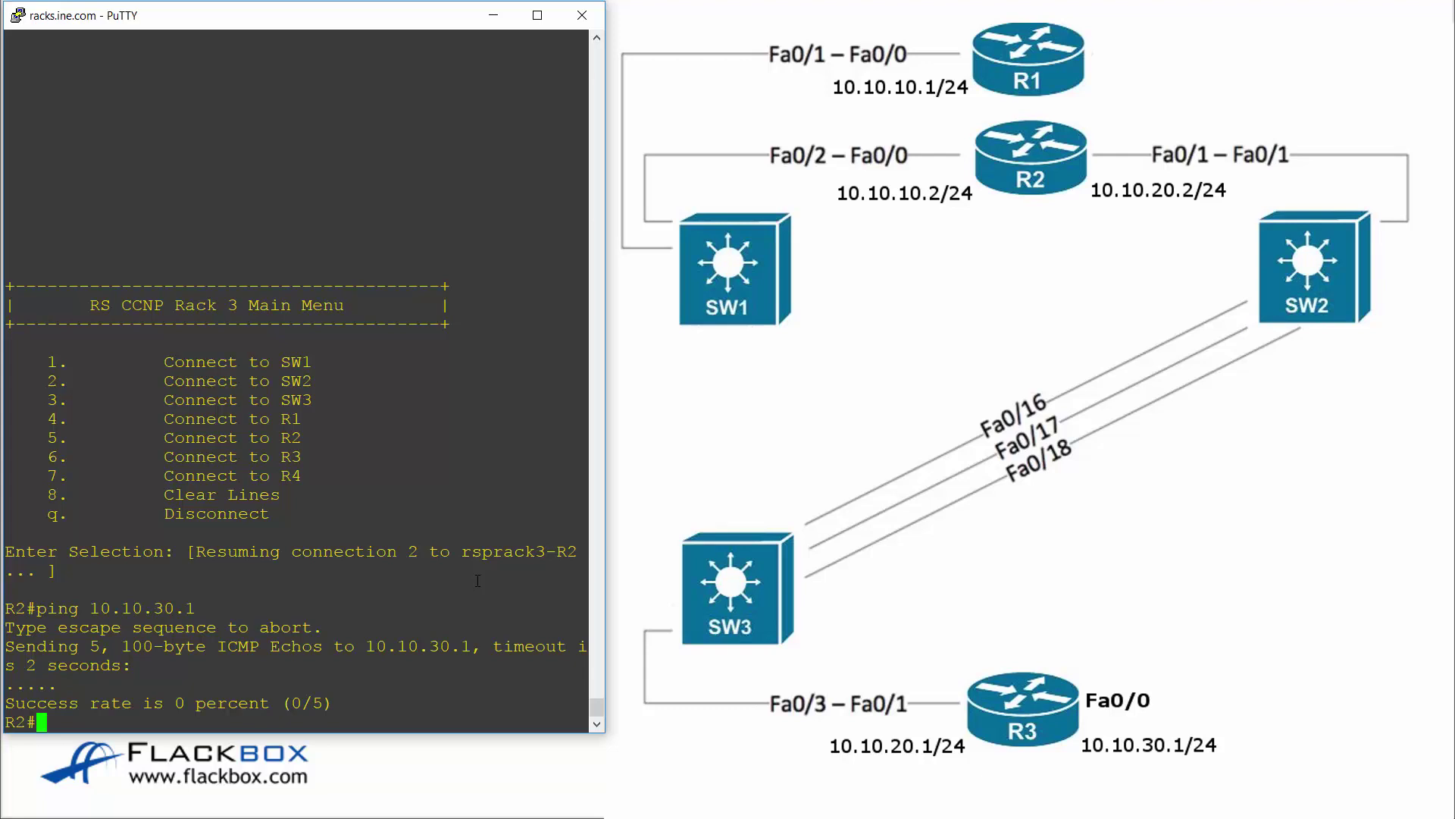
Step: Show R2's routing table with 'sh ip route' and enter configuration mode with 'config t'
text(sh ip route)
key(Return)
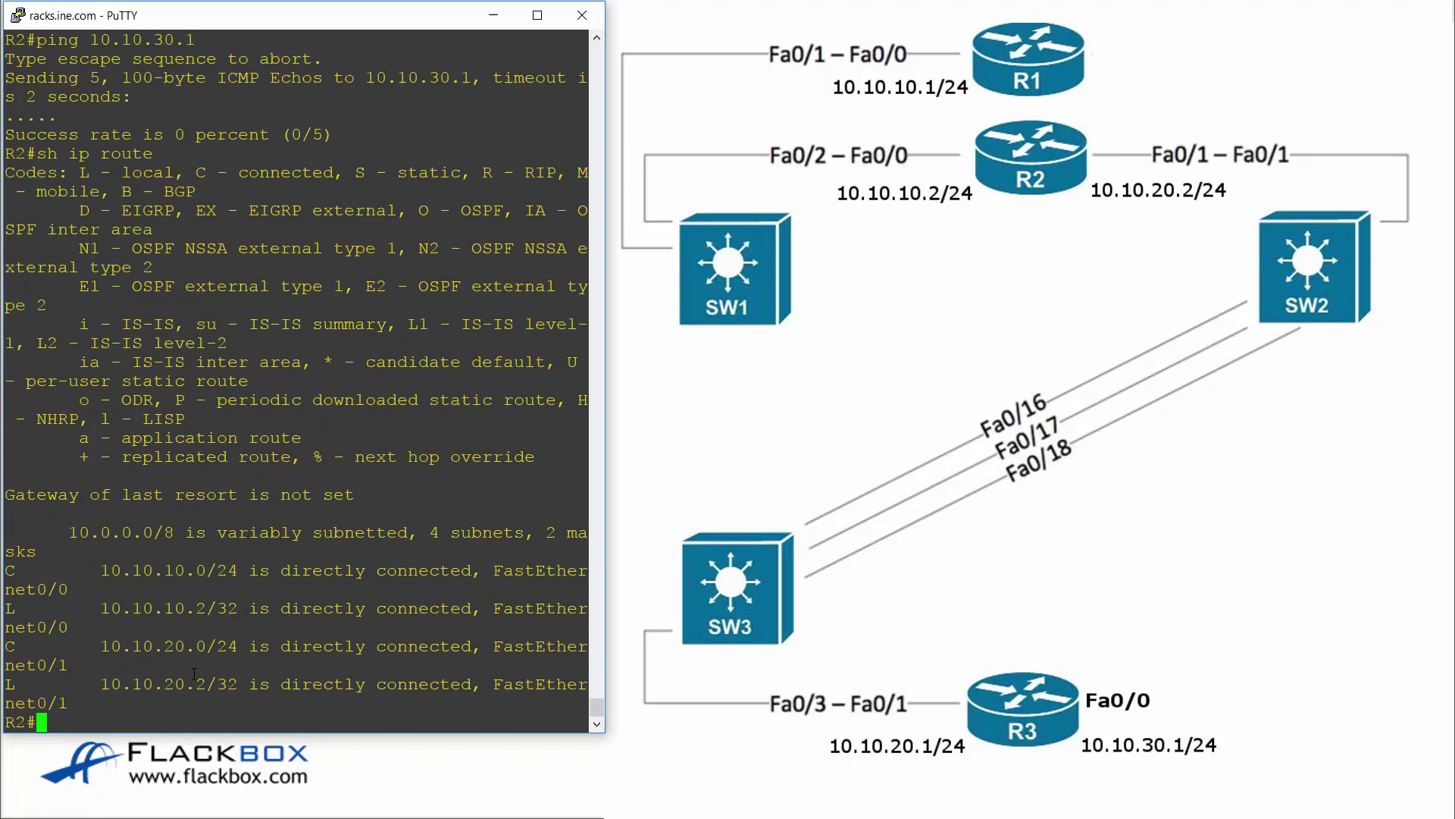
text(config t)
key(Return)
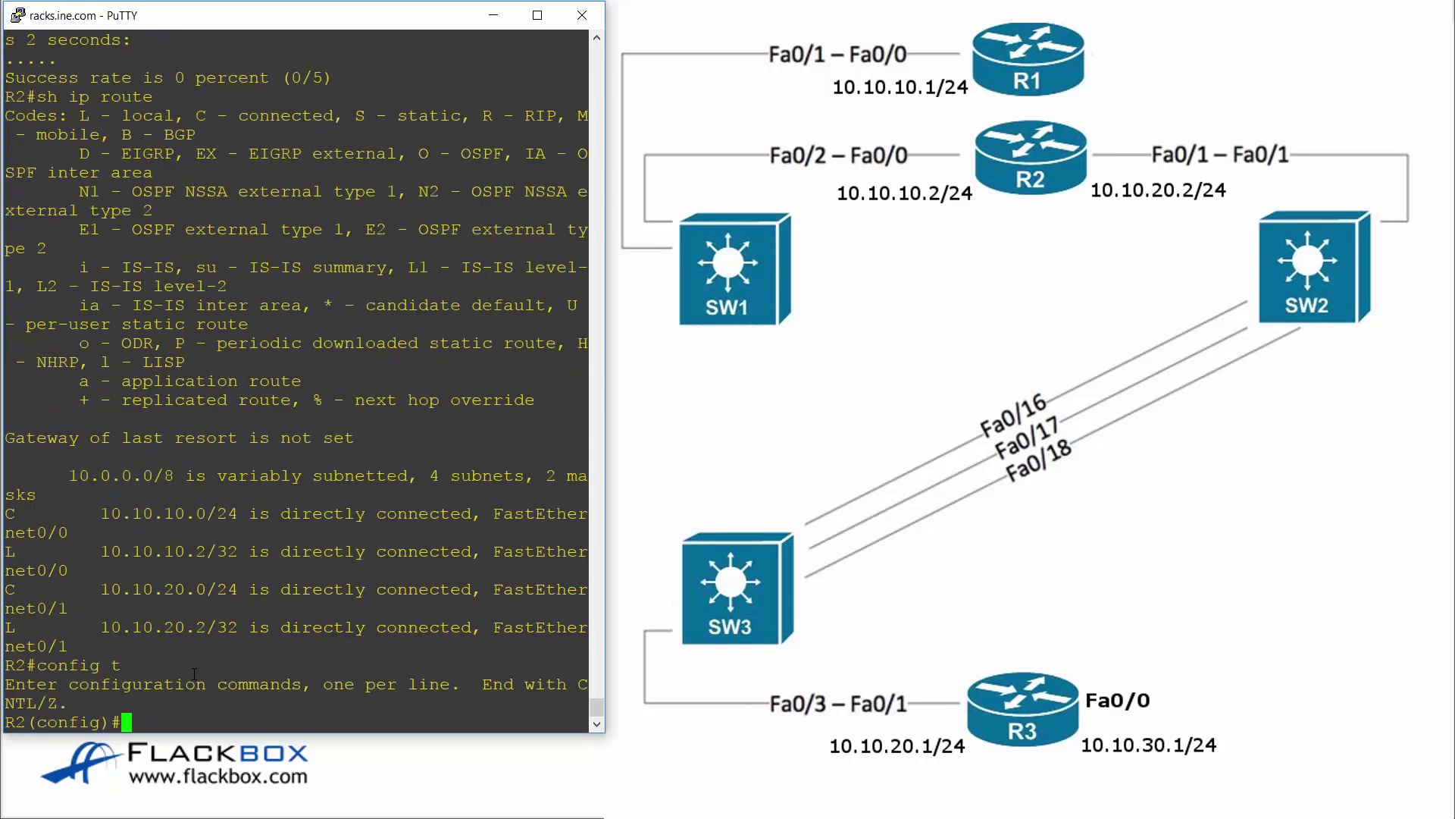
Step: Type the static route 'ip route 10.10.30.0 255.255.255.0 10.10.20.1'
text(ip router)
key(BackSpace)
text(10.10.30.0 )
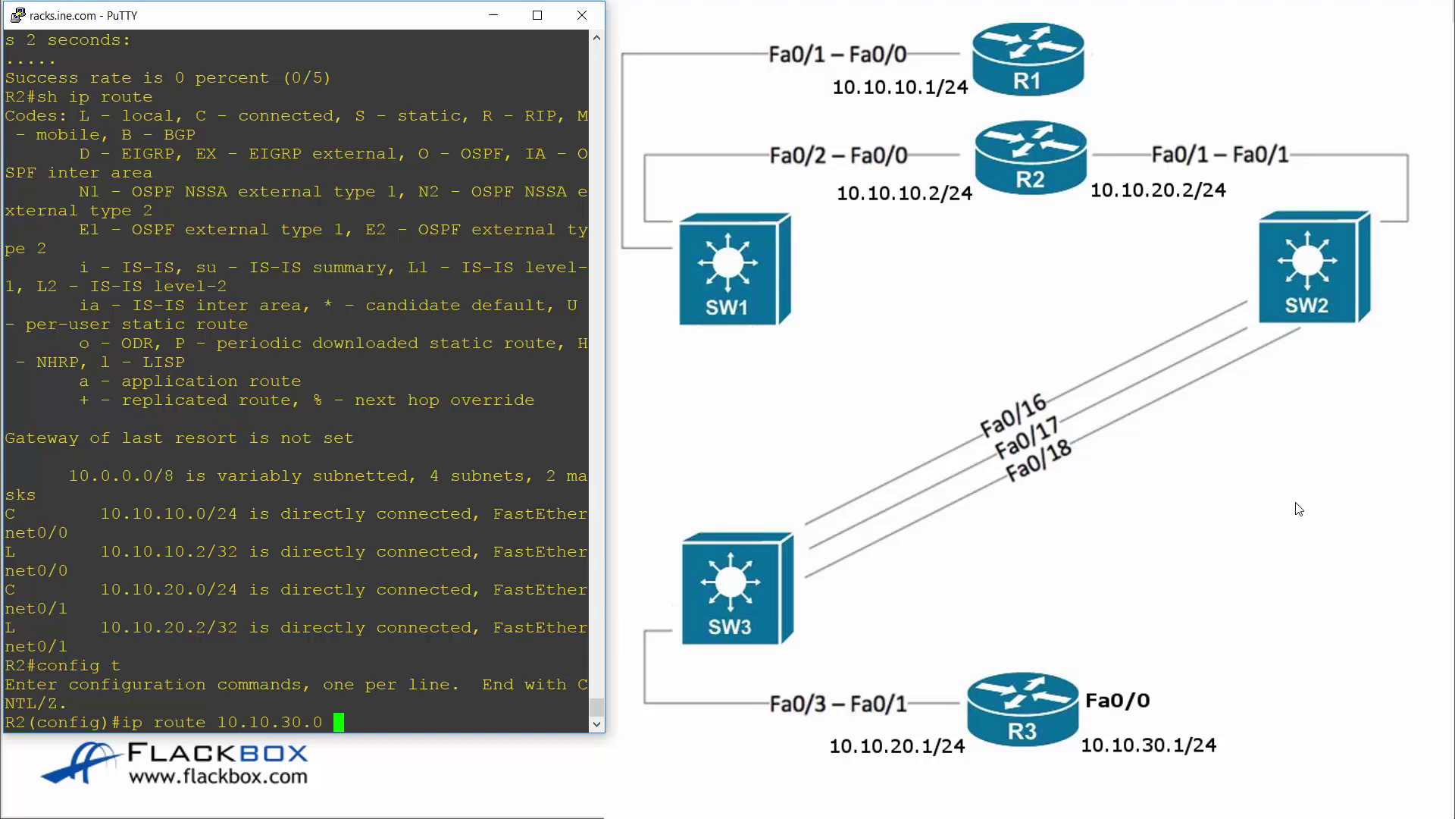
text(255.255.255.0 10.10.20.1)
Step: Apply the route to 10.10.30.0/24, leave config mode, and ping 10.10.30.1 successfully from R2
key(Return)
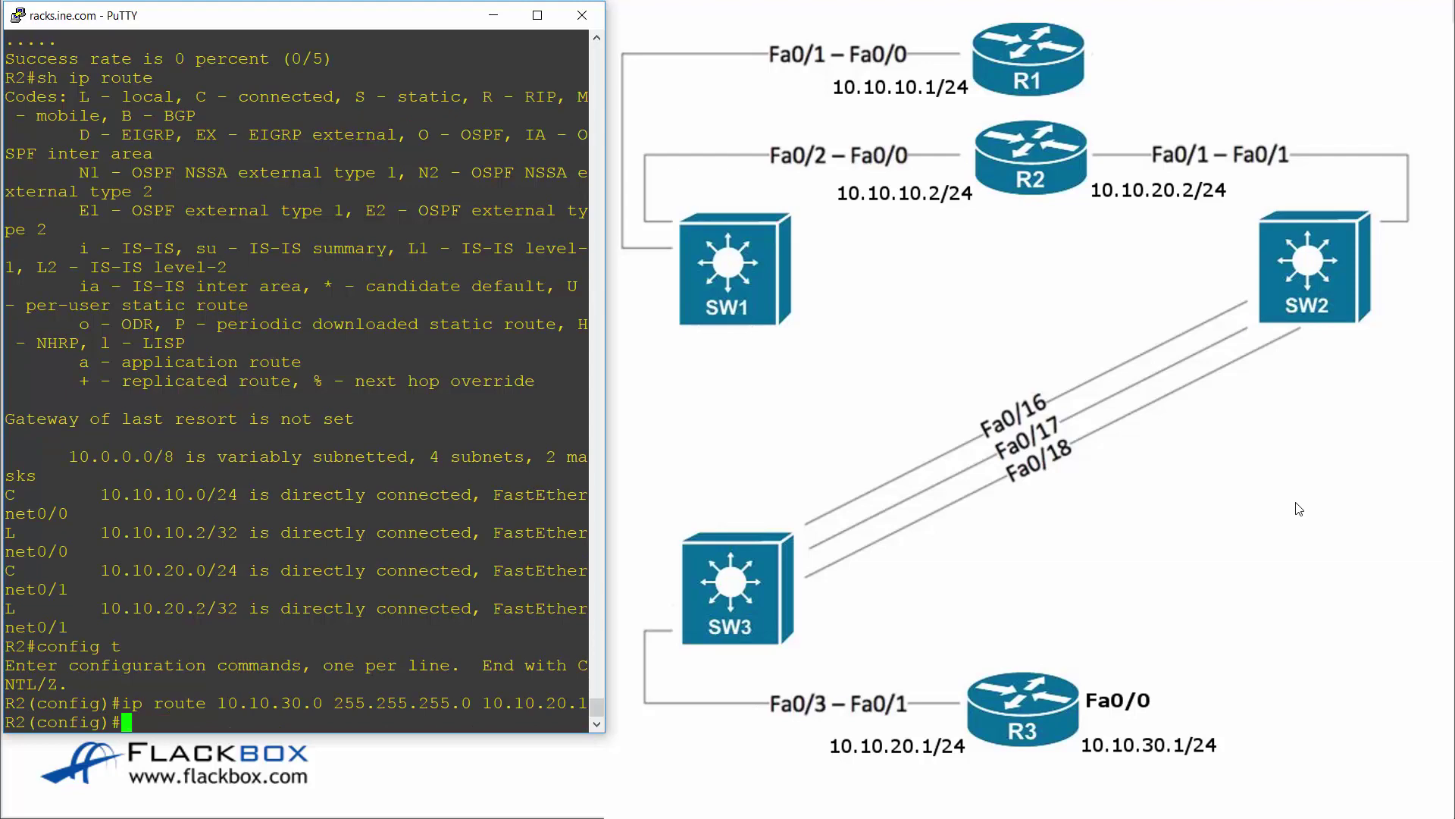
text(end)
key(Return)
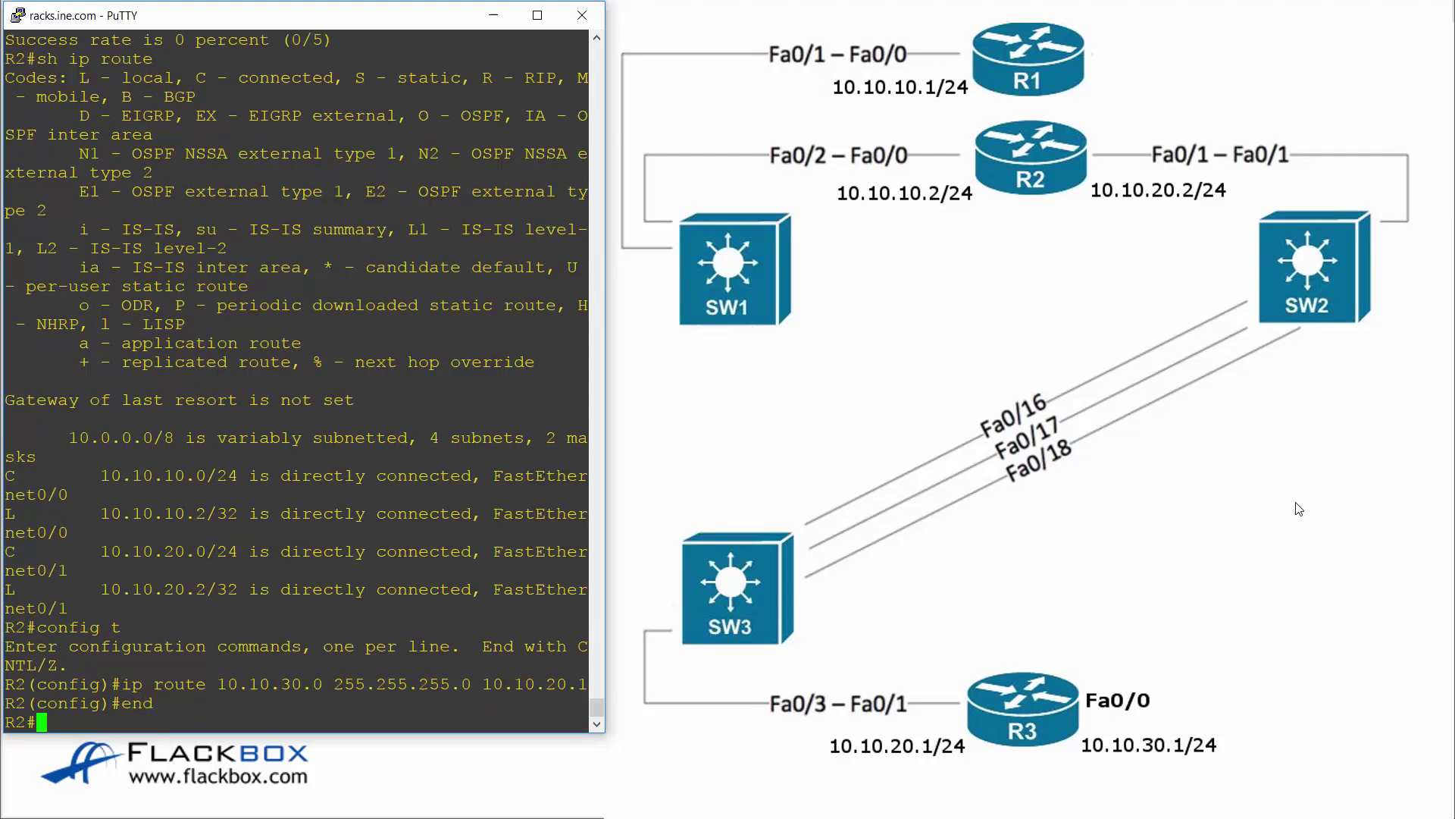
text(ping )
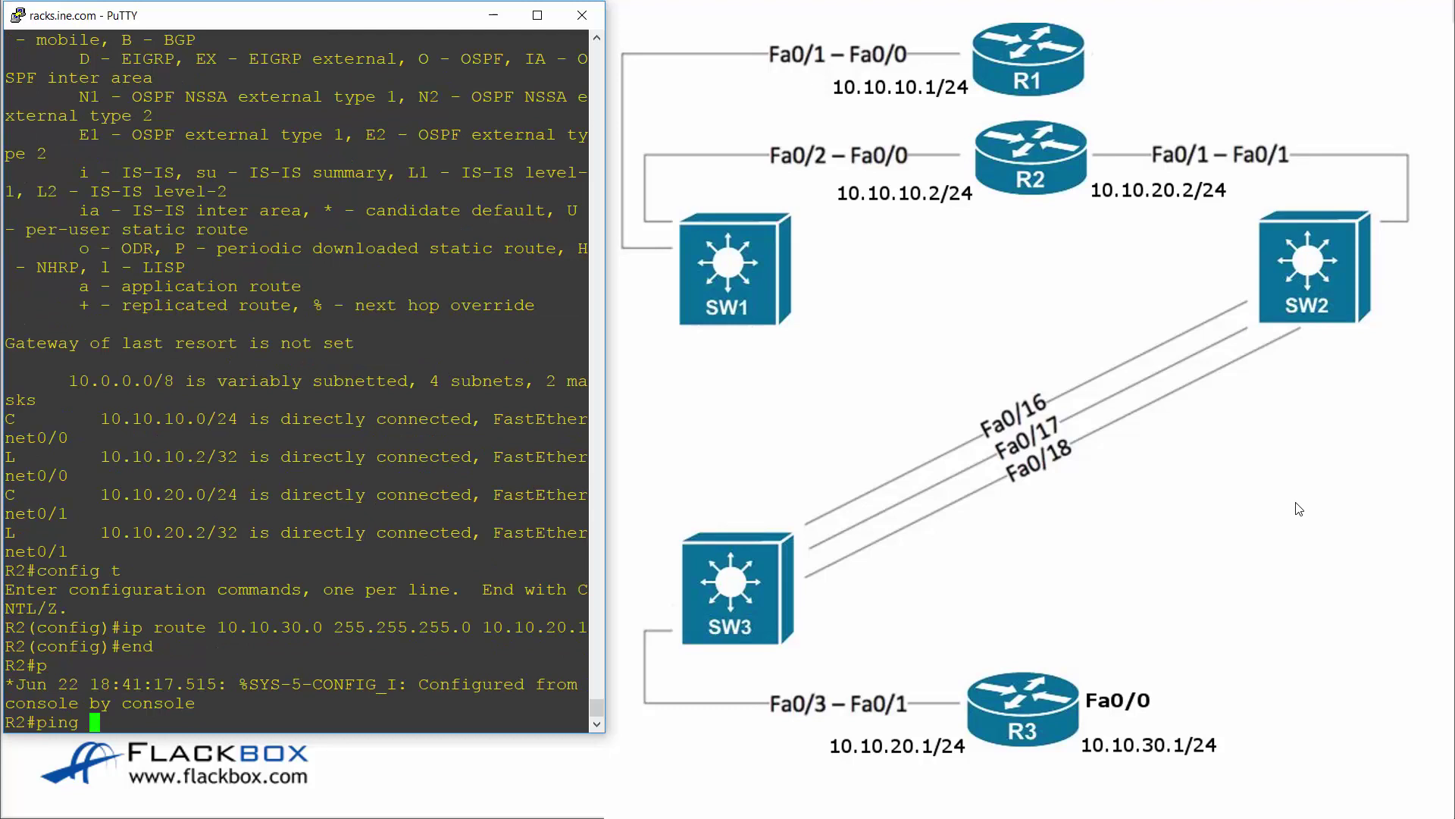
text(10.10.30.1)
key(Return)
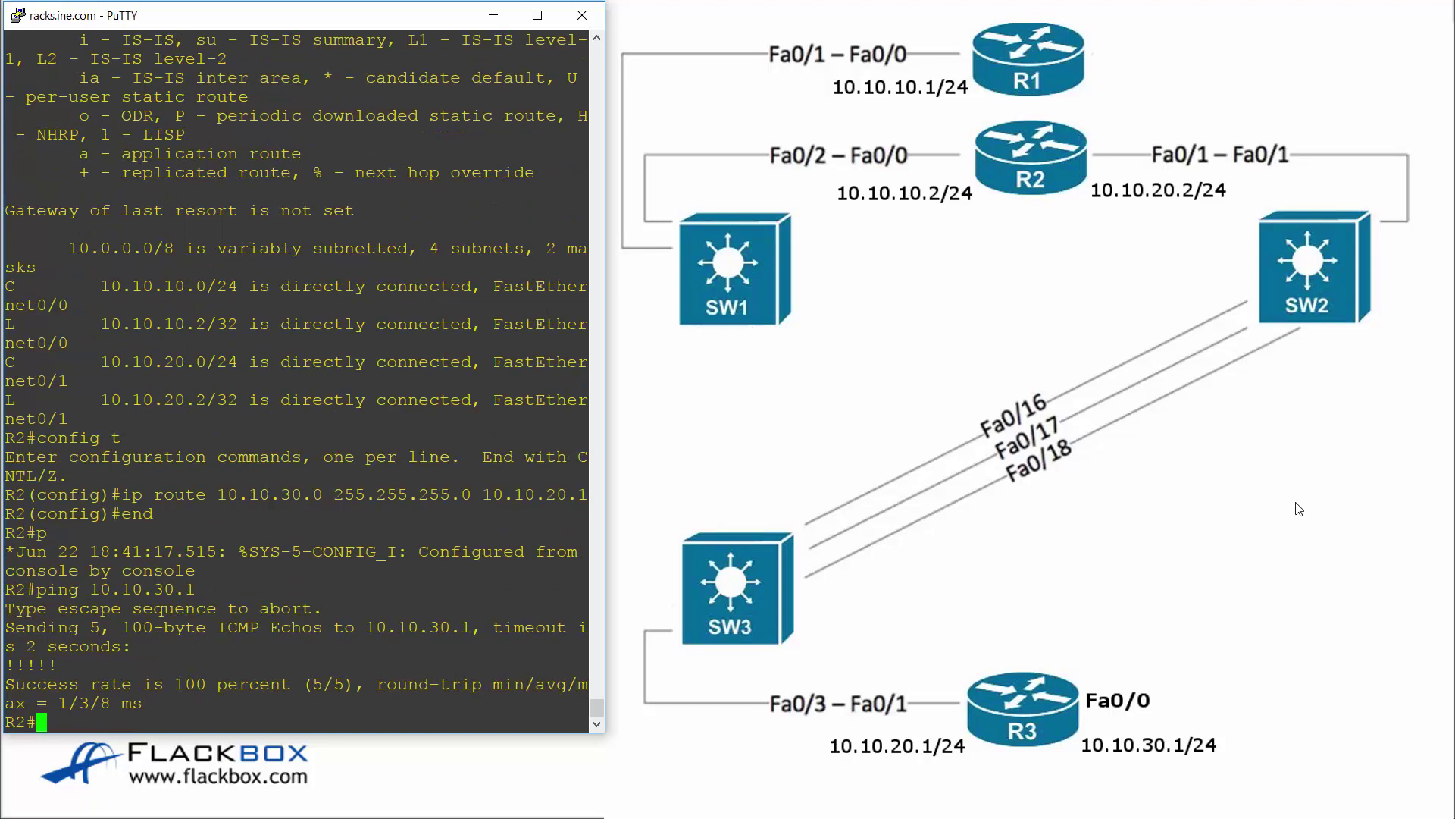
Step: Resume R1 from the rack menu (option 4) and ping 10.10.30.1, now succeeding 5/5
text(?)
key(ctrl+shift+6)
key(x)
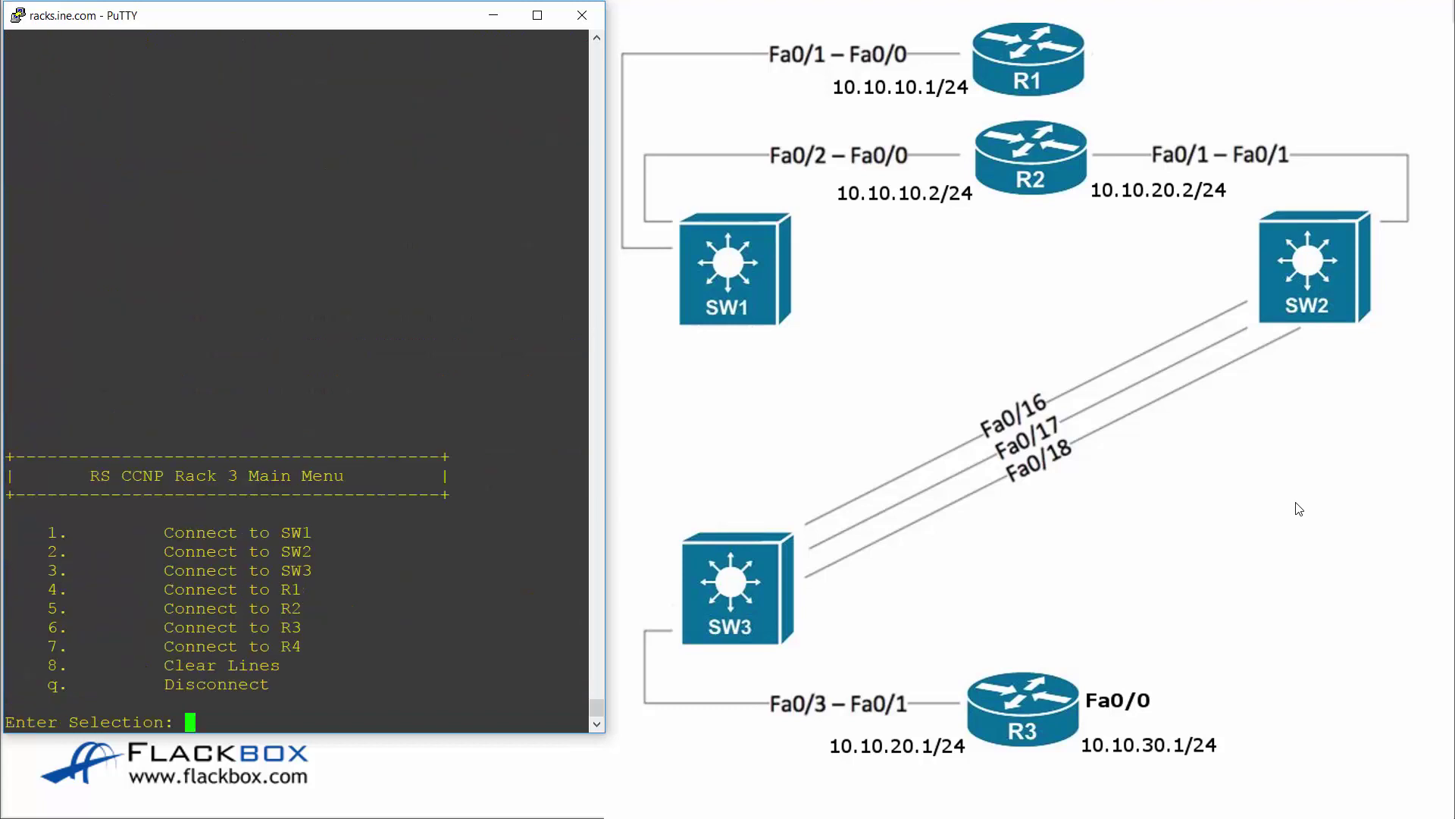
key(4)
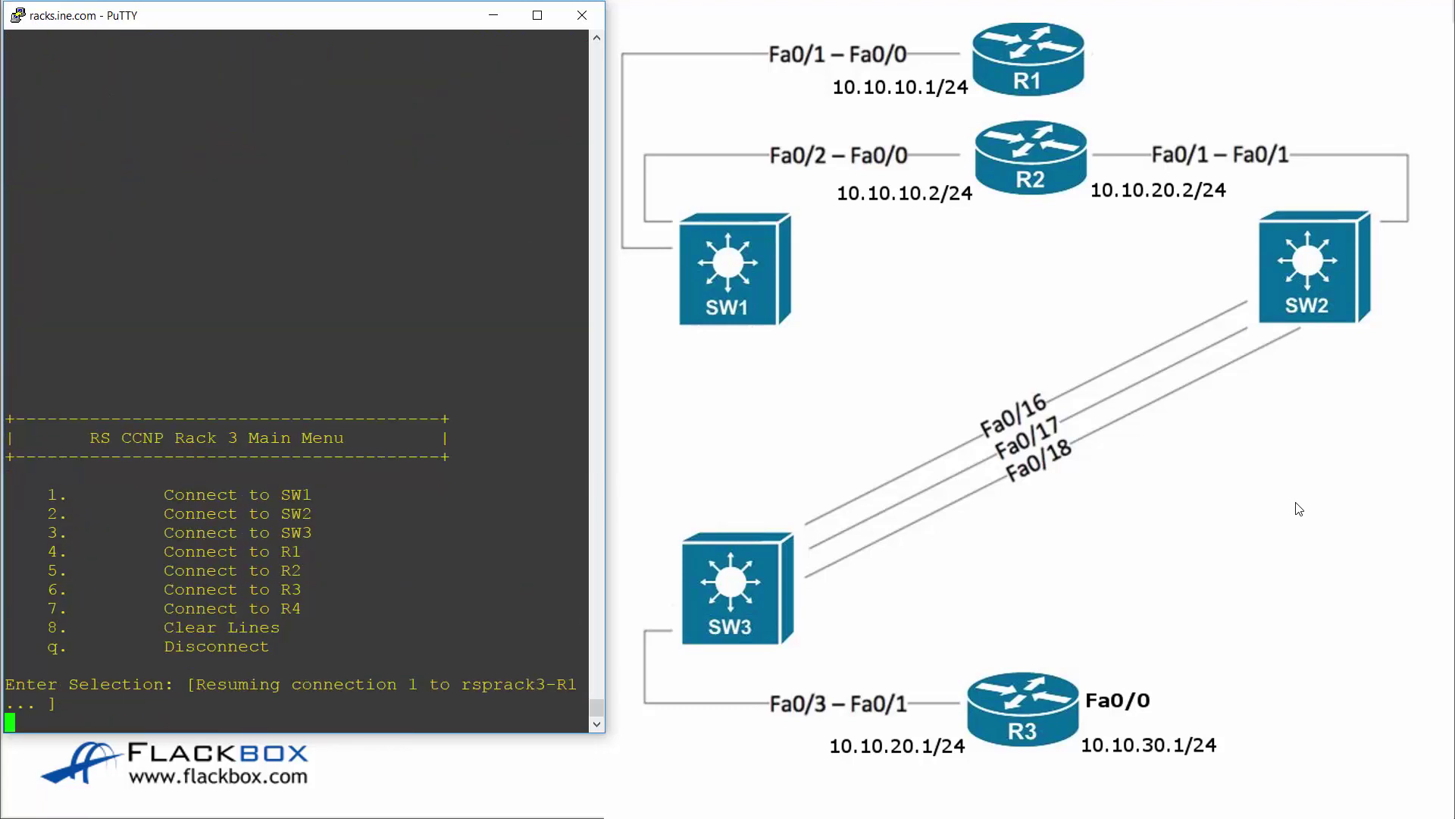
key(Return)
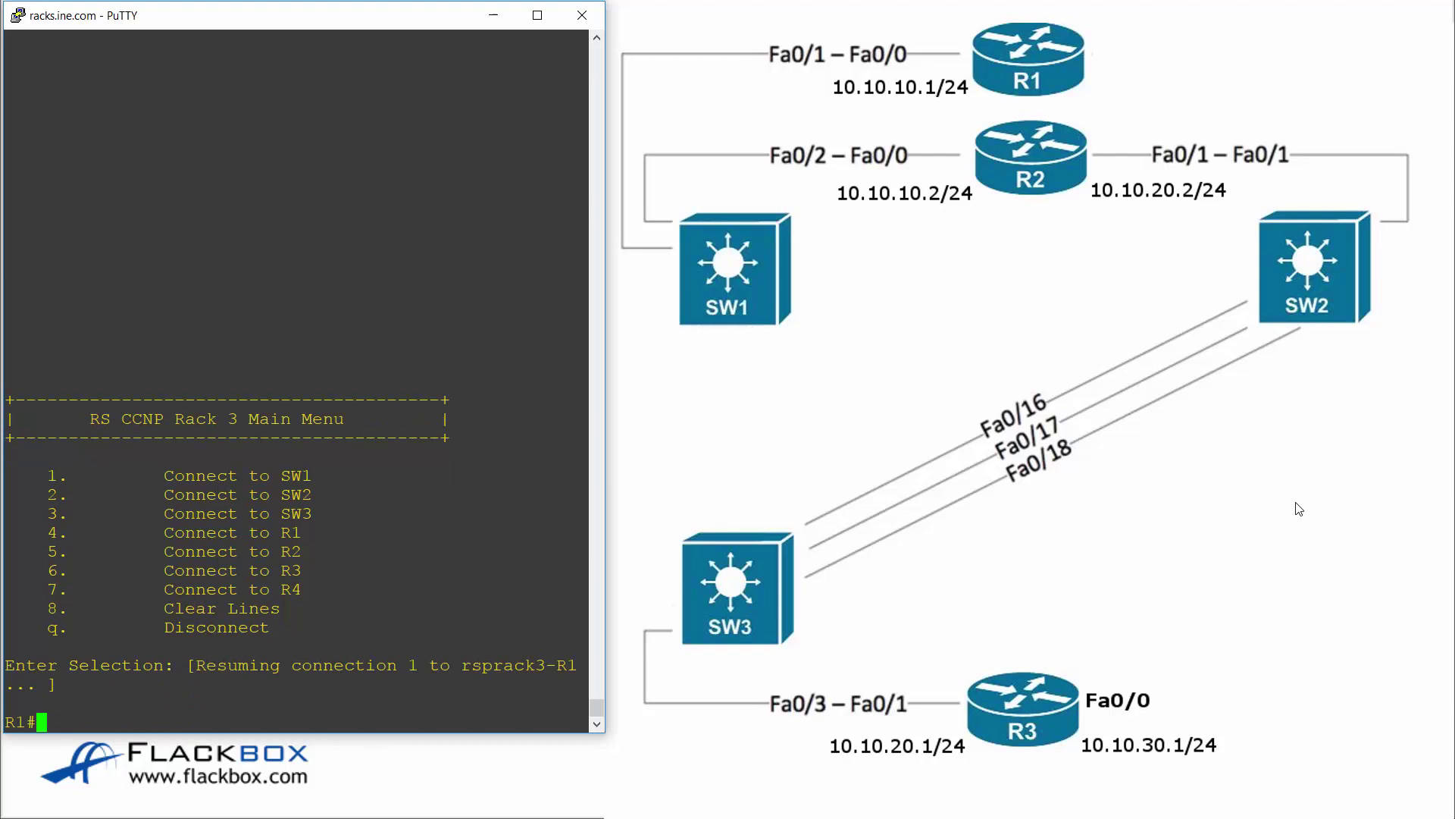
text(ping 10.10.30.1)
key(Return)
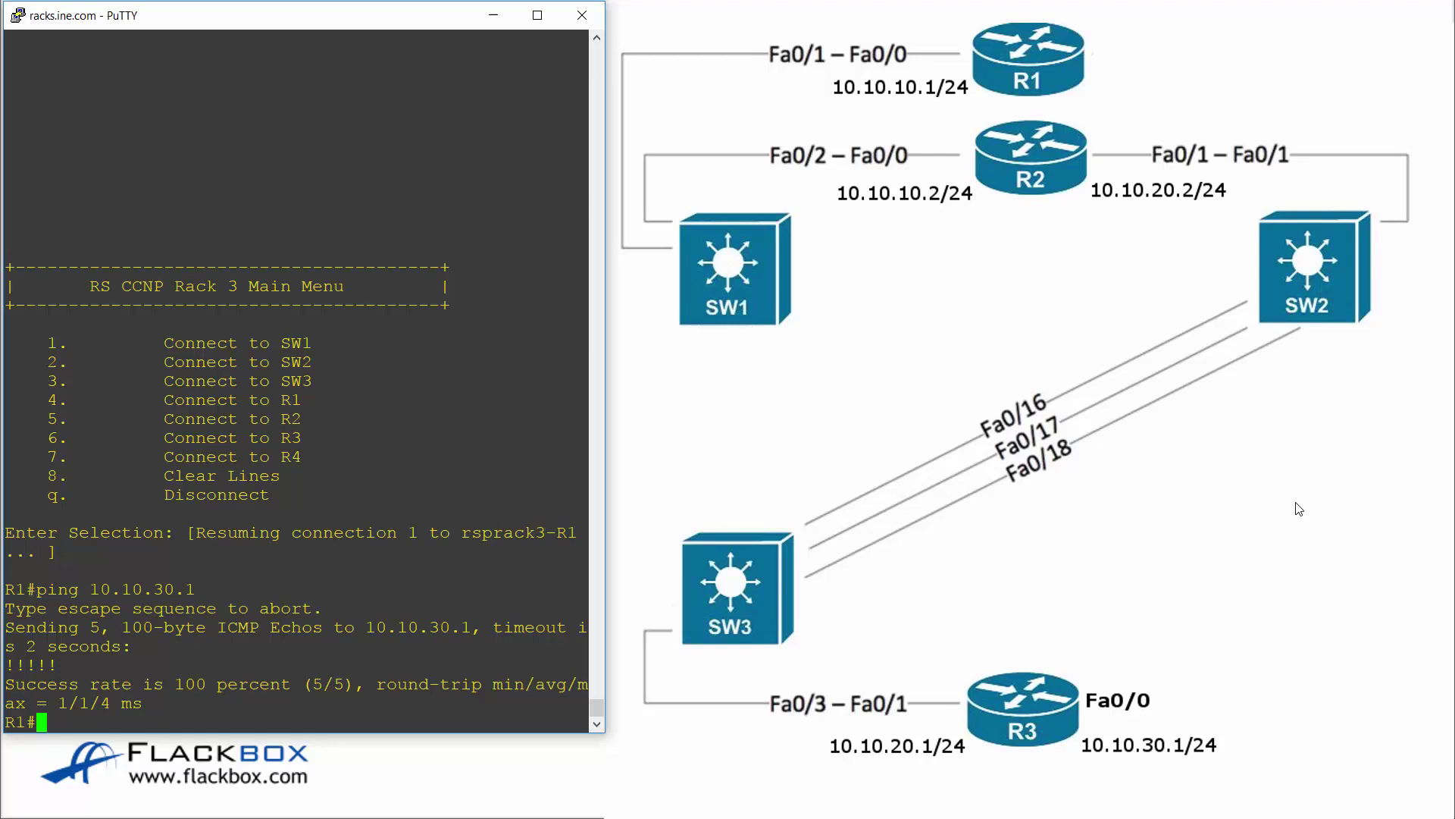
Step: Telnet from R1 to 10.10.30.1 on port 53 and highlight the 'Open' result
text(telnet 10.10.30.1 )
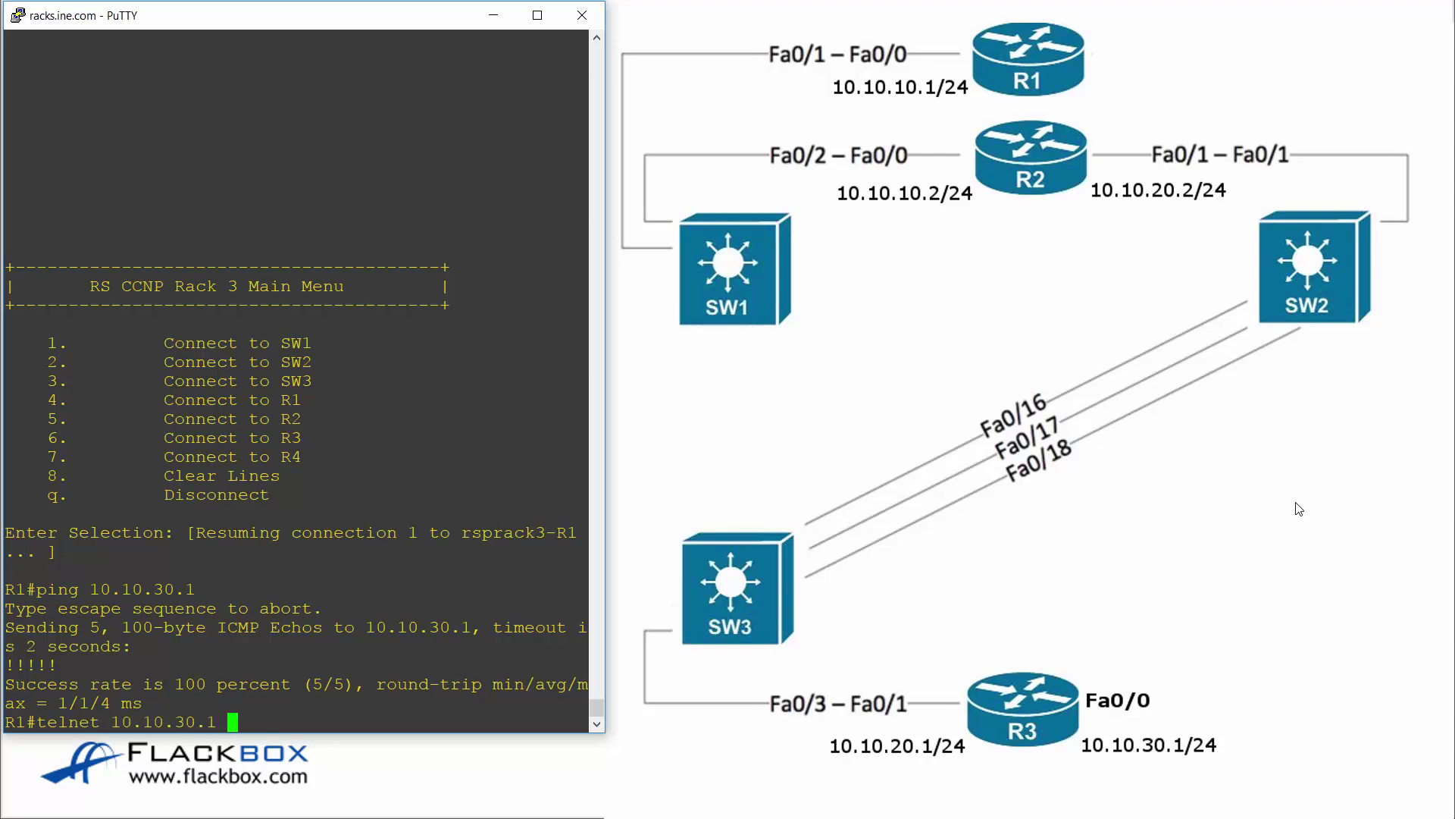
text(53)
key(Return)
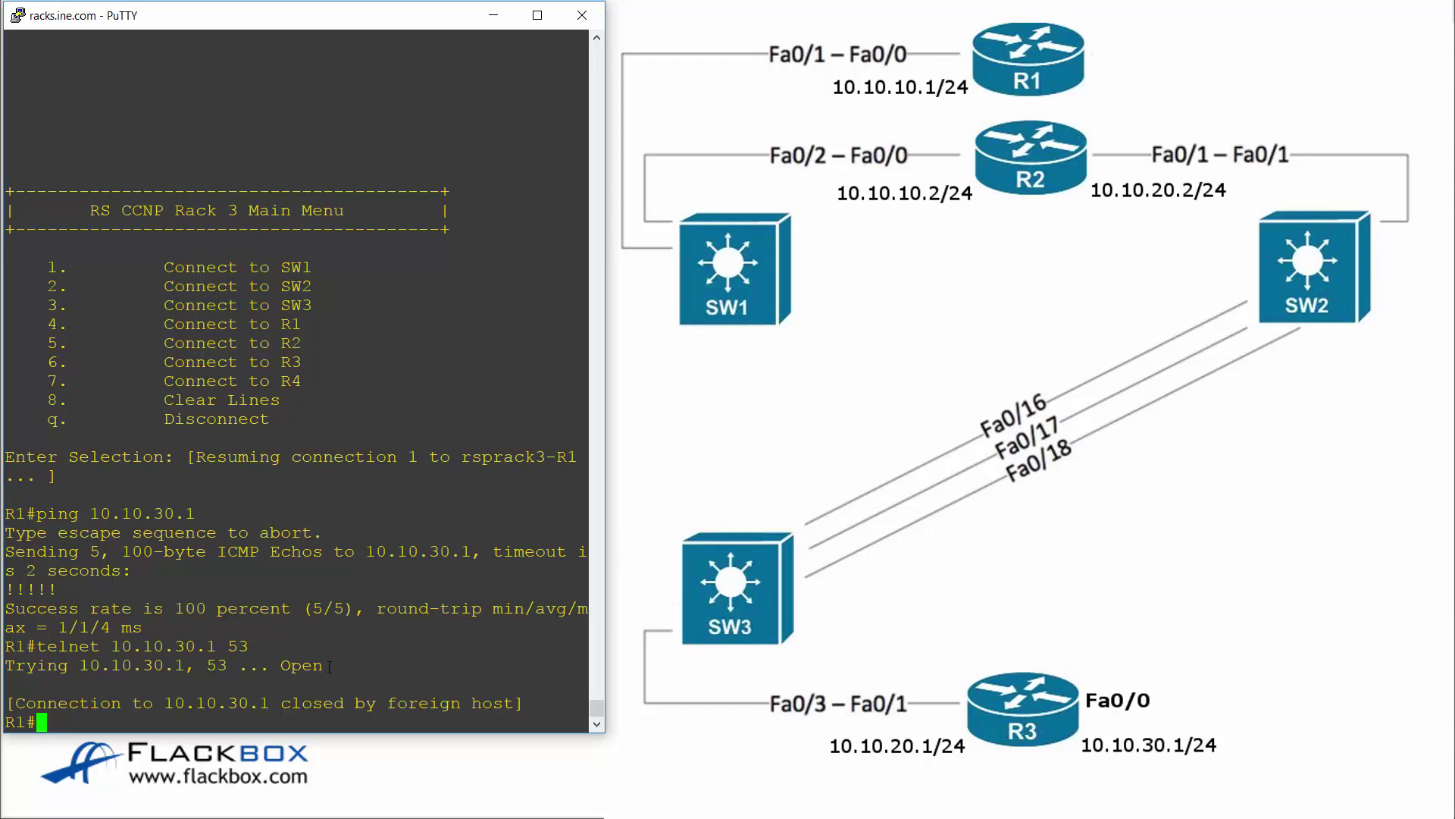
drag(330, 665, 12, 671)
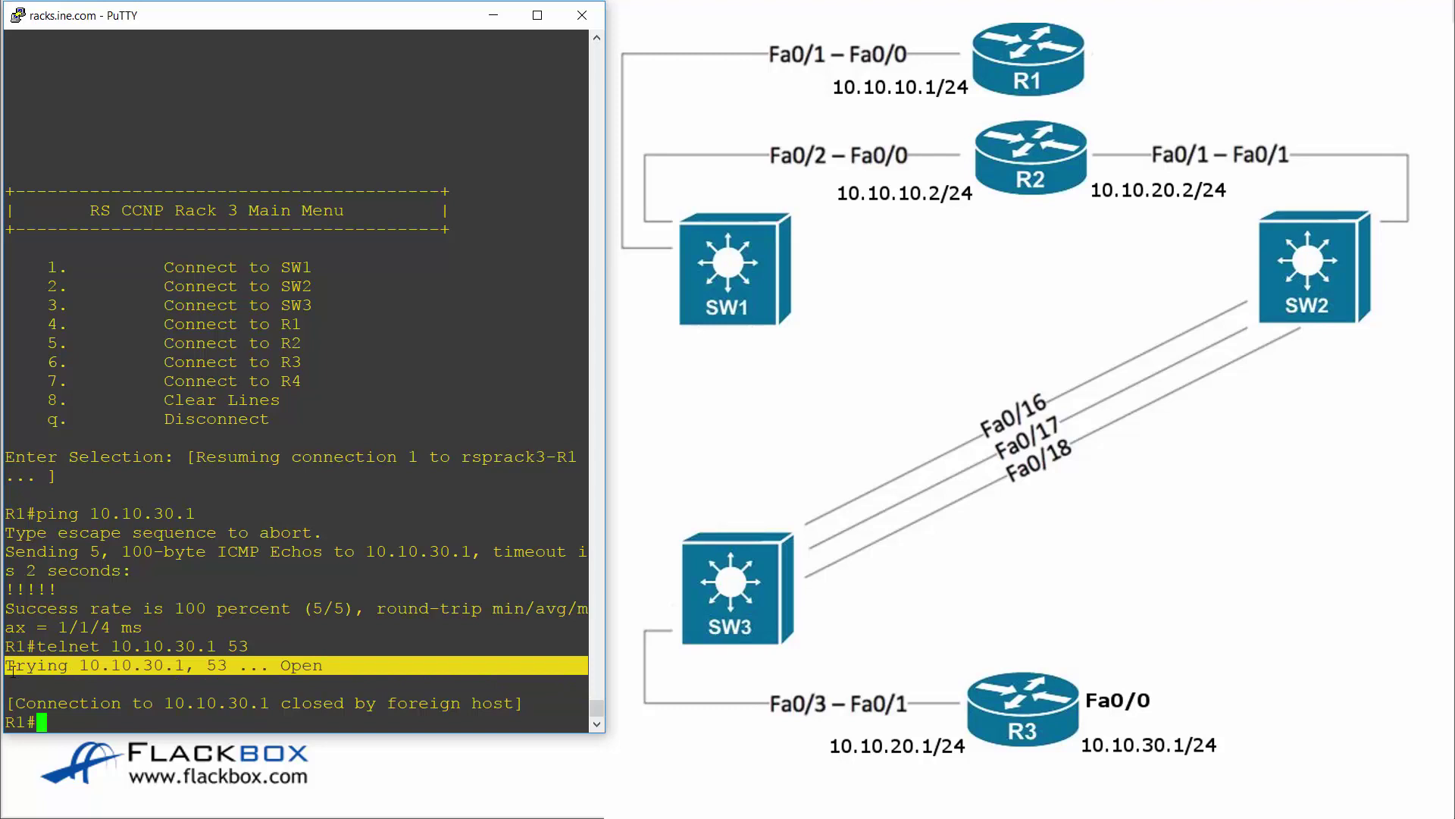
click(107, 696)
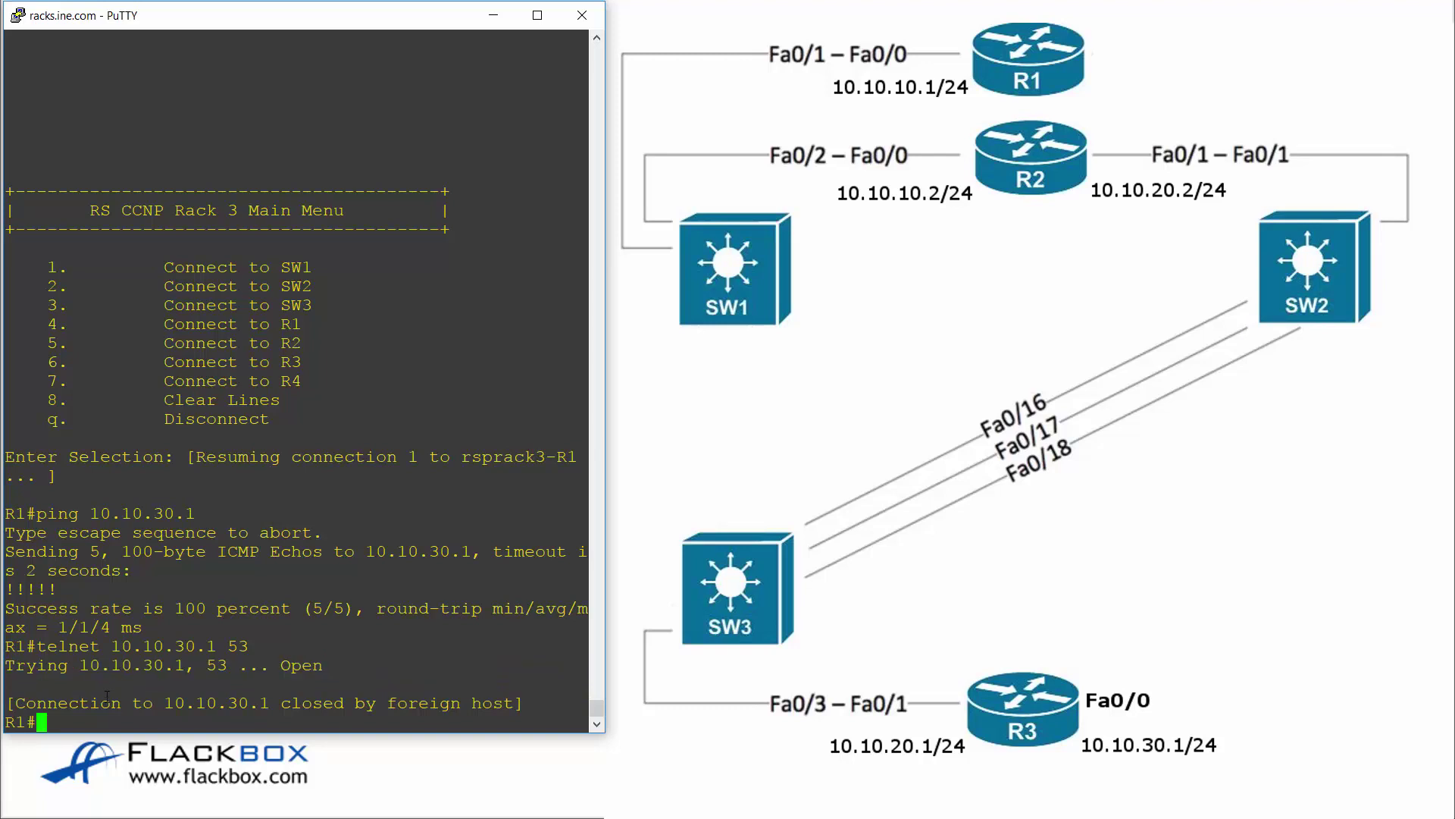
Step: Ping R3 by name from R1, resolving to 10.10.30.1 with 5/5 success
text(ping R3)
key(Return)
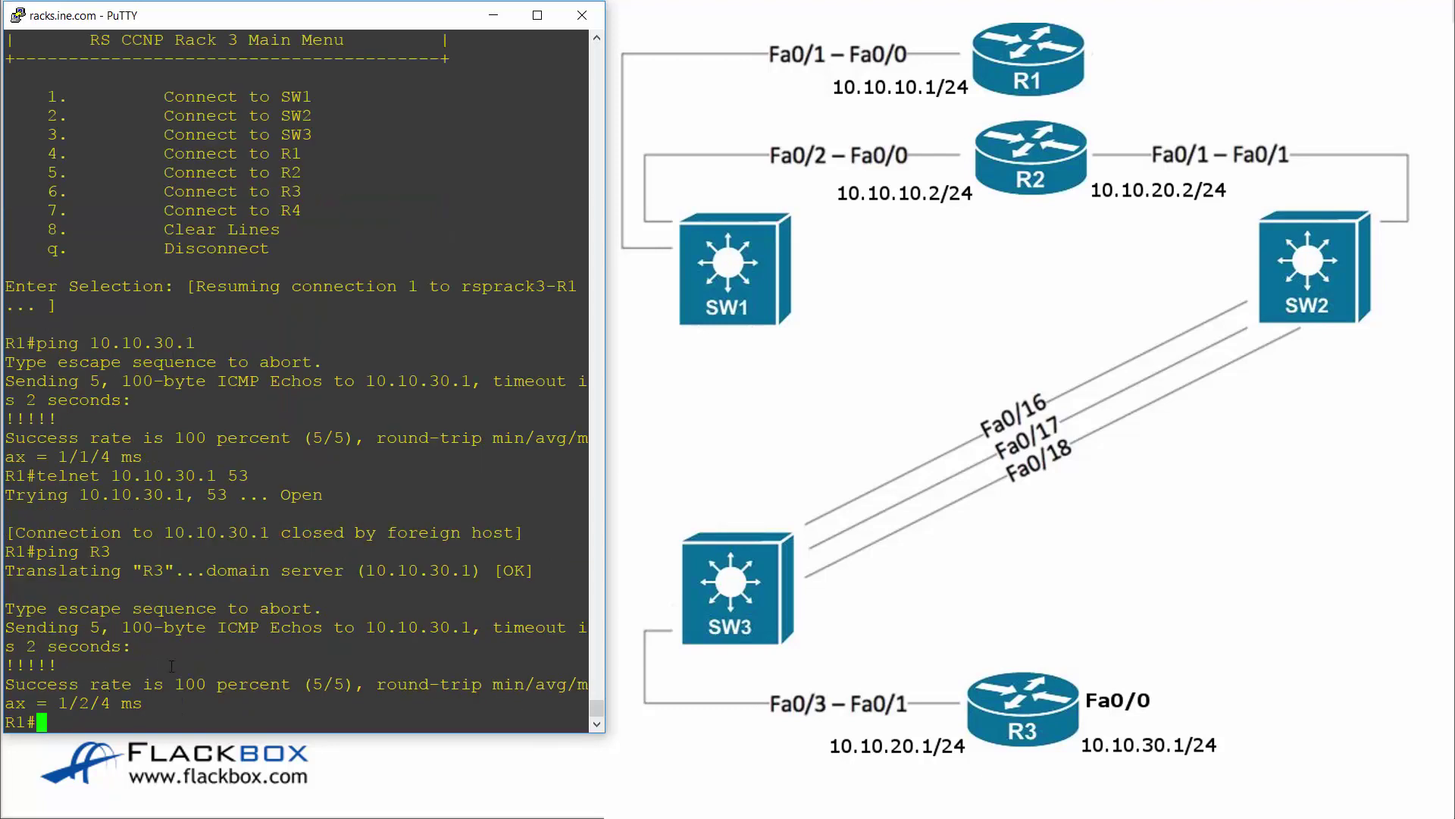